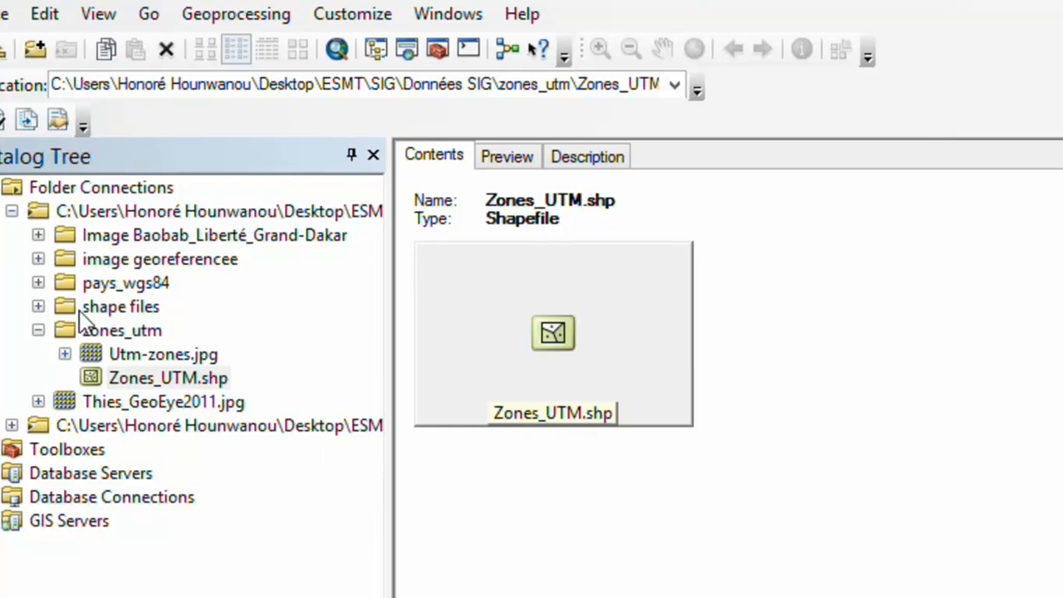
Review the new item types available for the Données SIG folder connection, and collapse its zones_utm subfolder and the connection itself.
{"action": "left_click", "coordinate": [37, 331]}
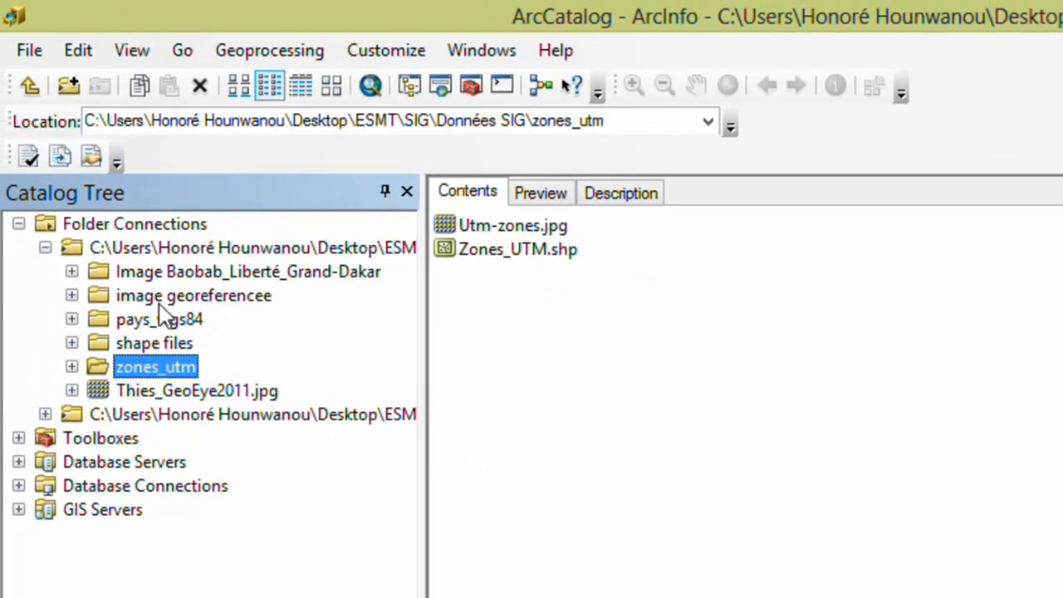
{"action": "left_click", "coordinate": [162, 250]}
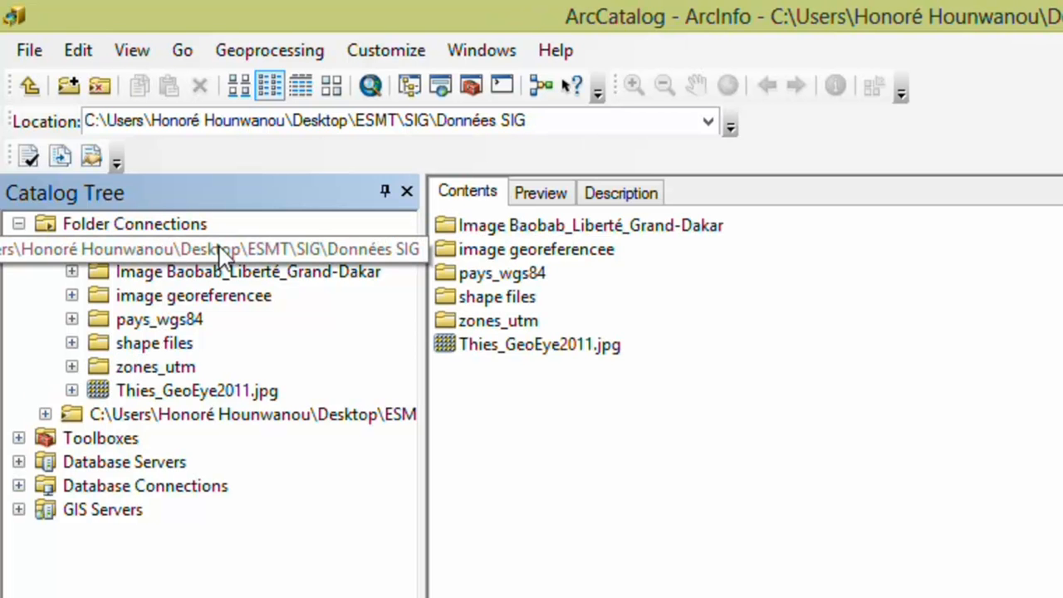
{"action": "right_click", "coordinate": [369, 255]}
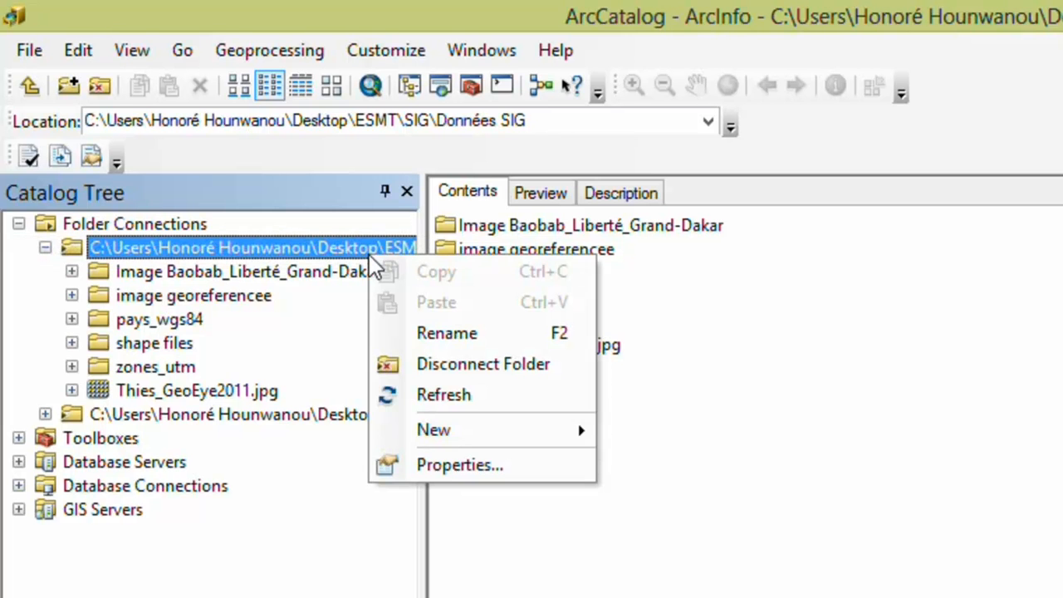
{"action": "mouse_move", "coordinate": [522, 425]}
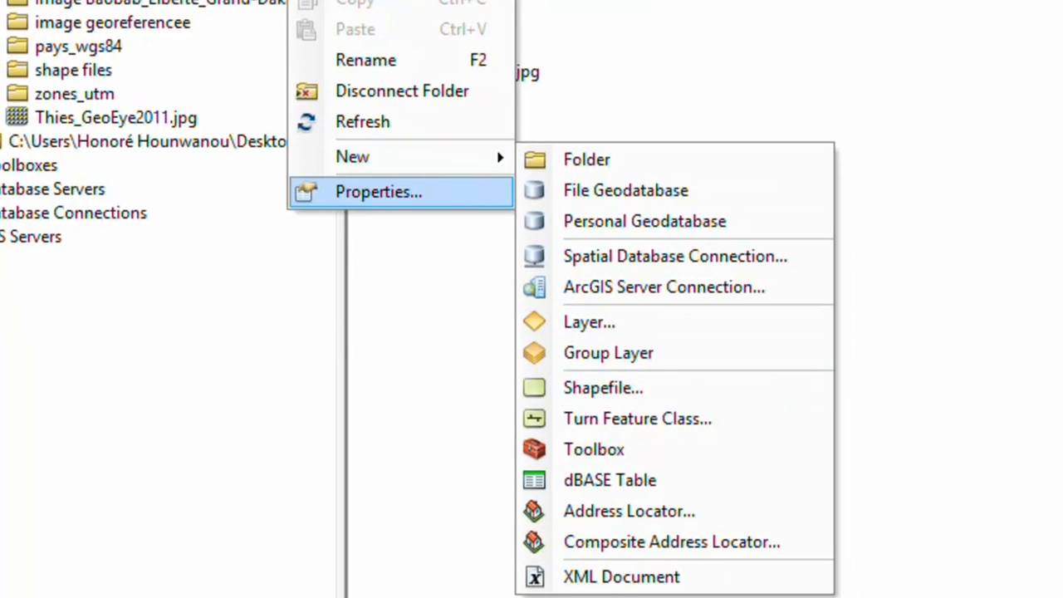
{"action": "left_click", "coordinate": [46, 247]}
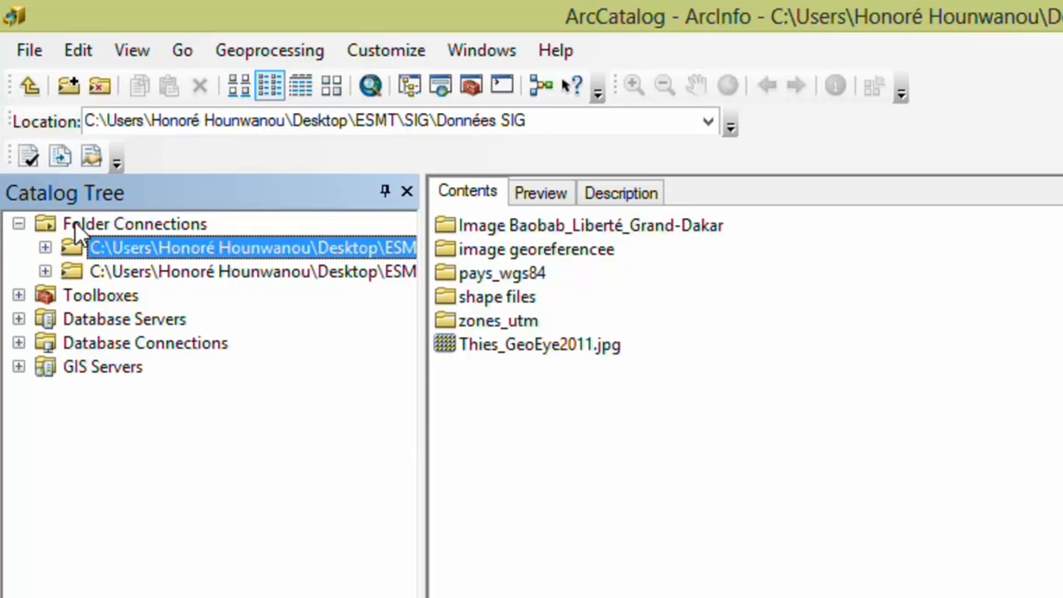
Add a folder connection to the CS-ESMT folder on the desktop.
{"action": "left_click", "coordinate": [75, 223]}
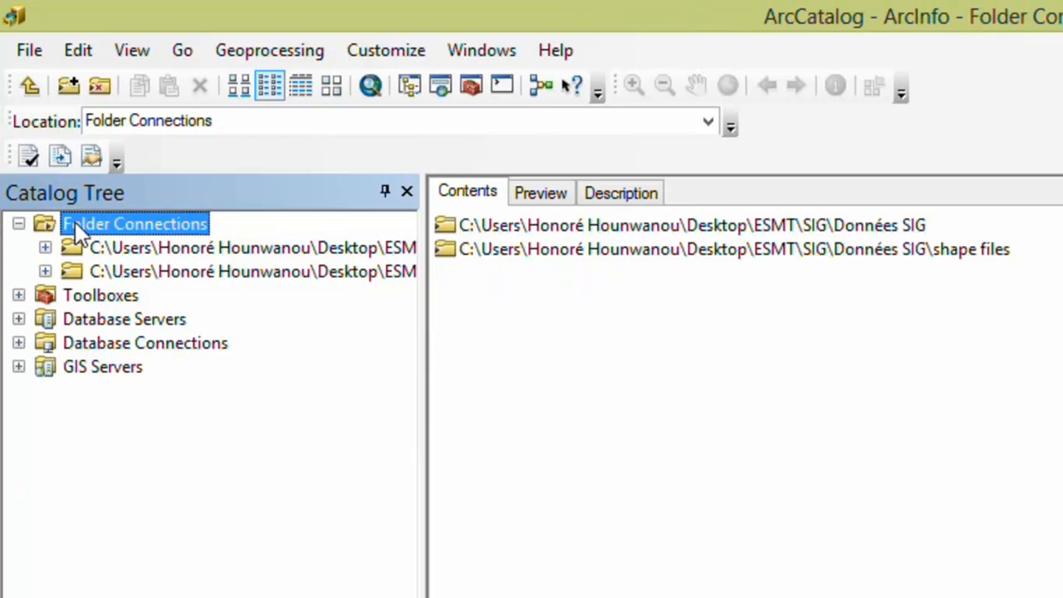
{"action": "right_click", "coordinate": [74, 222]}
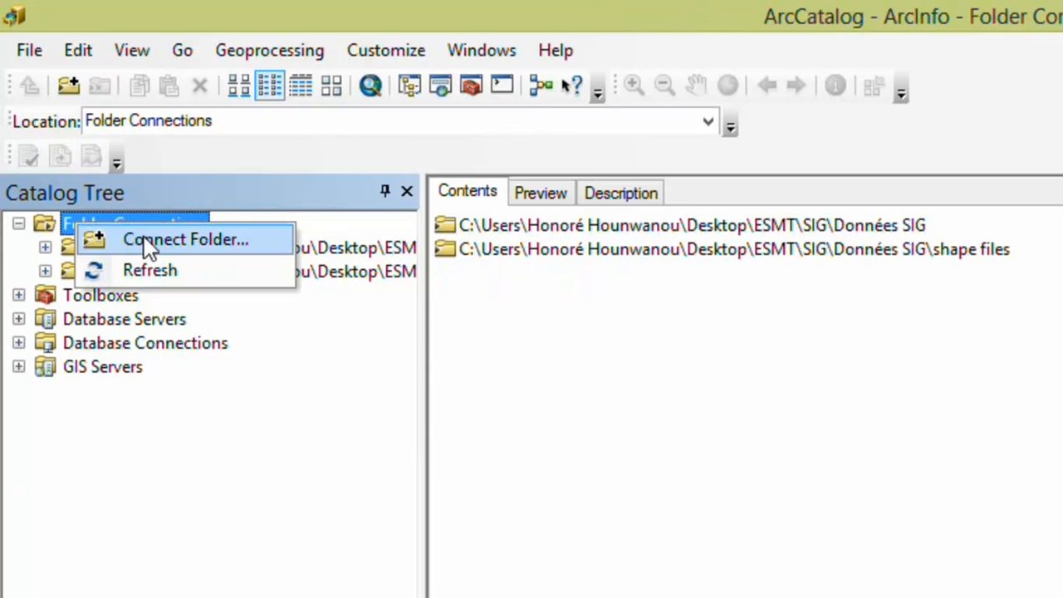
{"action": "left_click", "coordinate": [149, 247]}
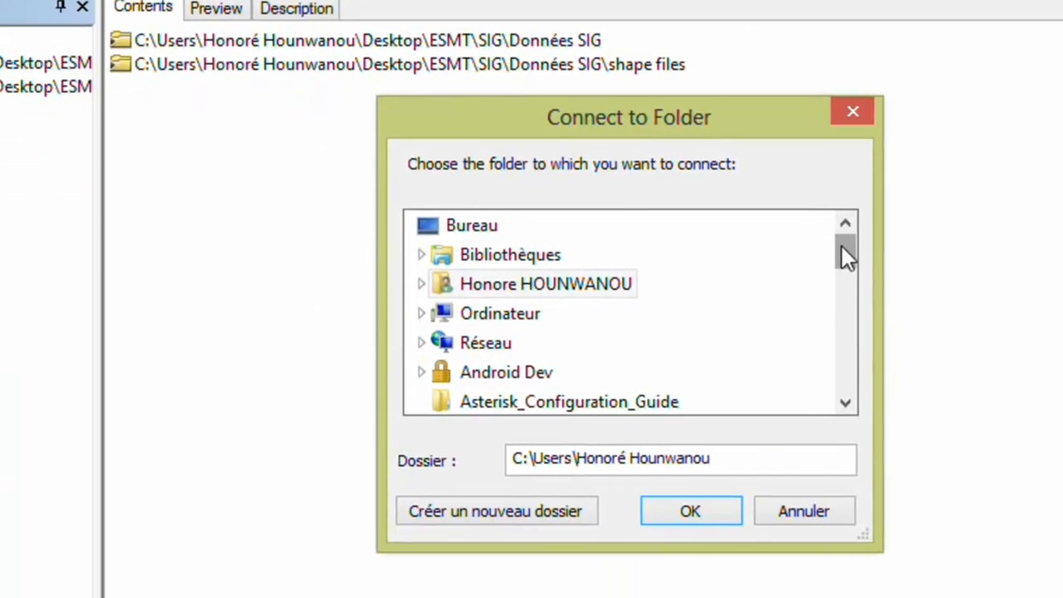
{"action": "left_click_drag", "start_coordinate": [842, 249], "coordinate": [840, 274]}
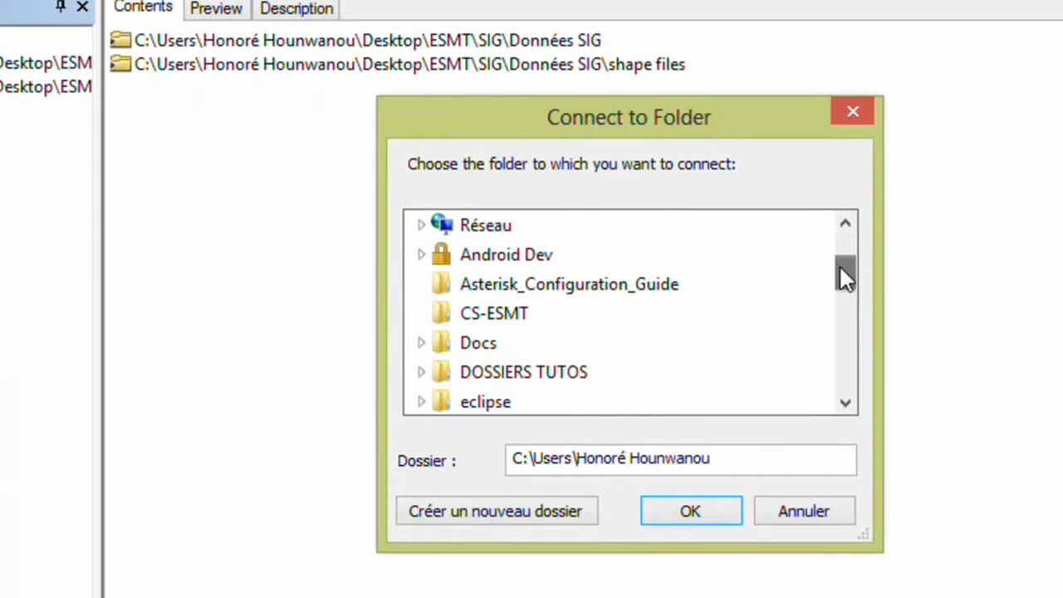
{"action": "left_click", "coordinate": [498, 317]}
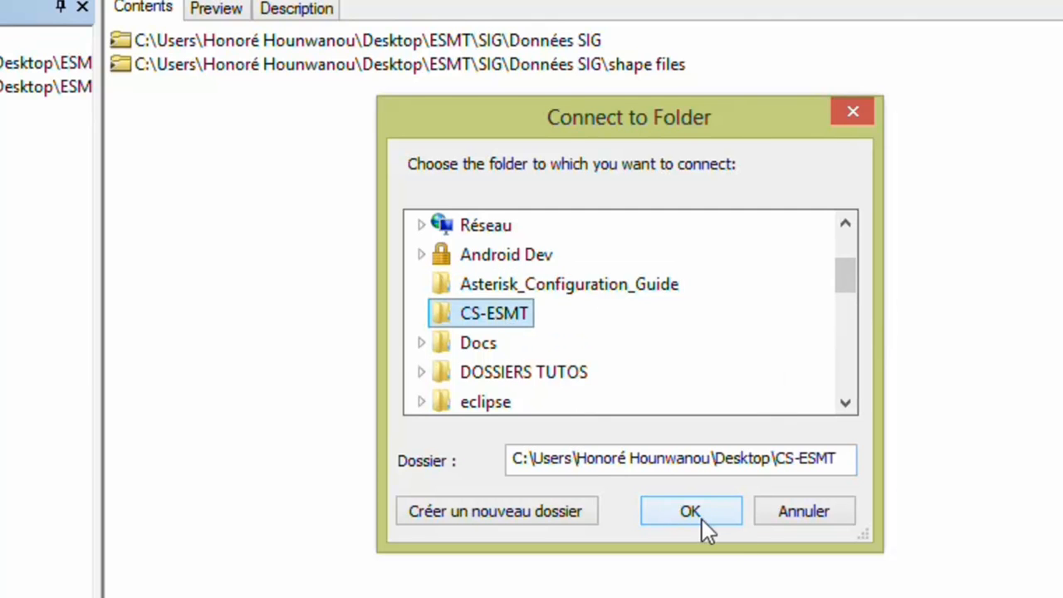
{"action": "left_click", "coordinate": [702, 518]}
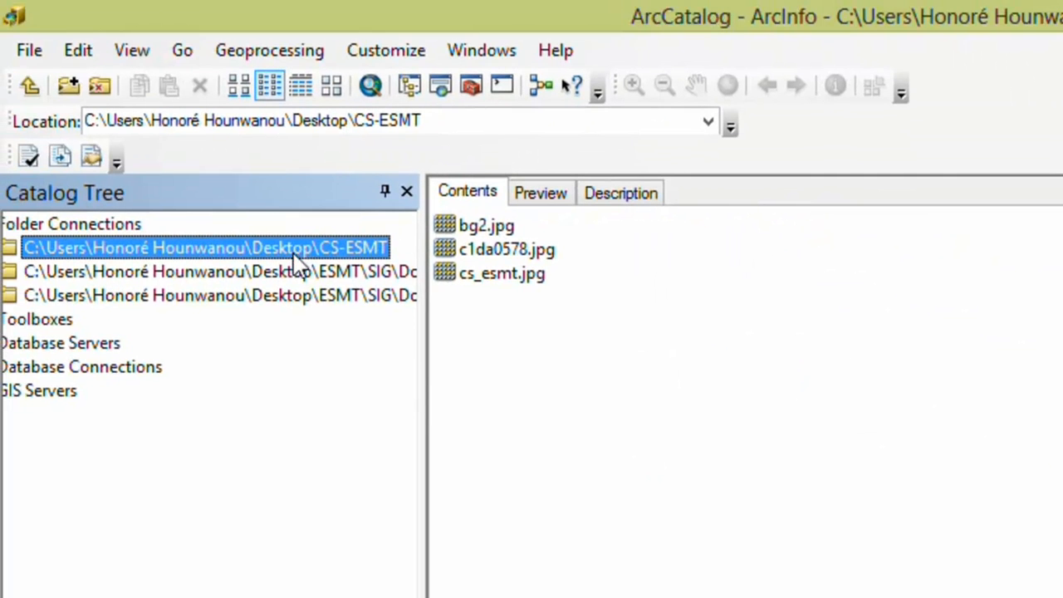
Start a new shapefile in the CS-ESMT folder and name it antenne_bts.
{"action": "right_click", "coordinate": [297, 256]}
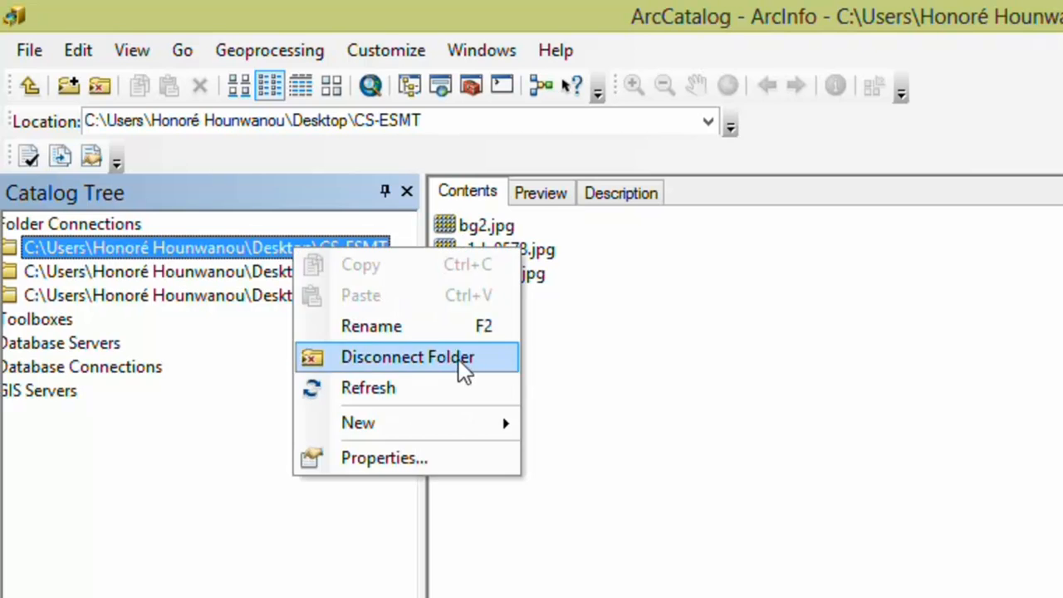
{"action": "mouse_move", "coordinate": [462, 420]}
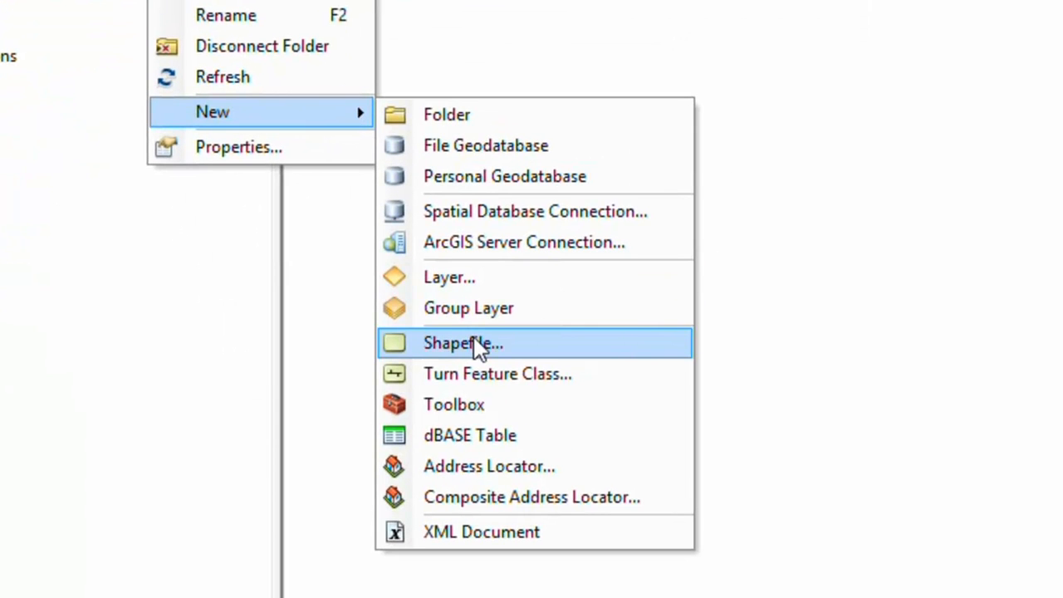
{"action": "left_click", "coordinate": [480, 347]}
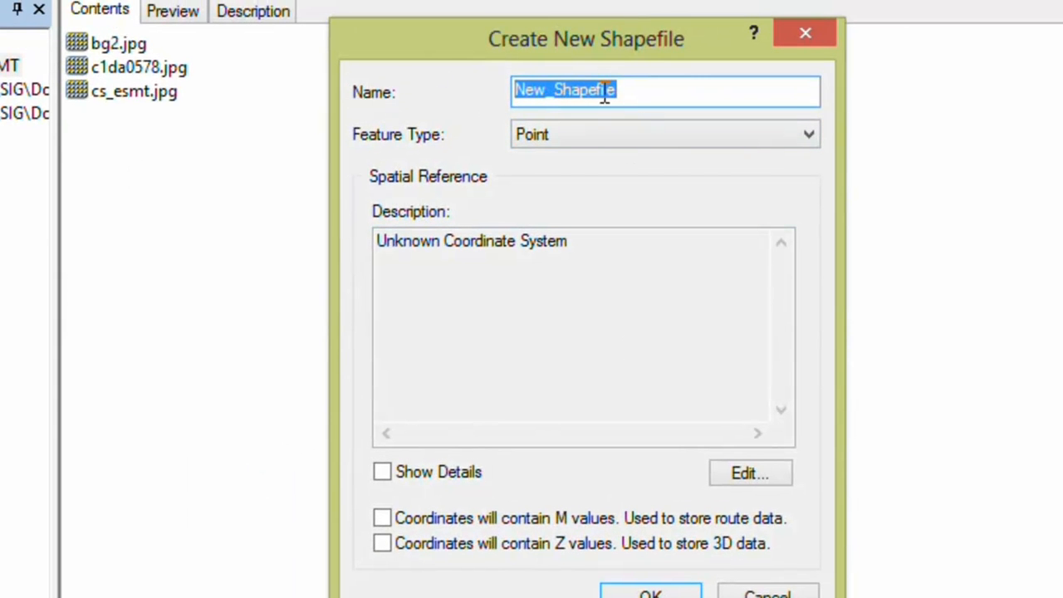
{"action": "left_click_drag", "start_coordinate": [640, 98], "coordinate": [510, 86]}
{"action": "key", "text": "BackSpace"}
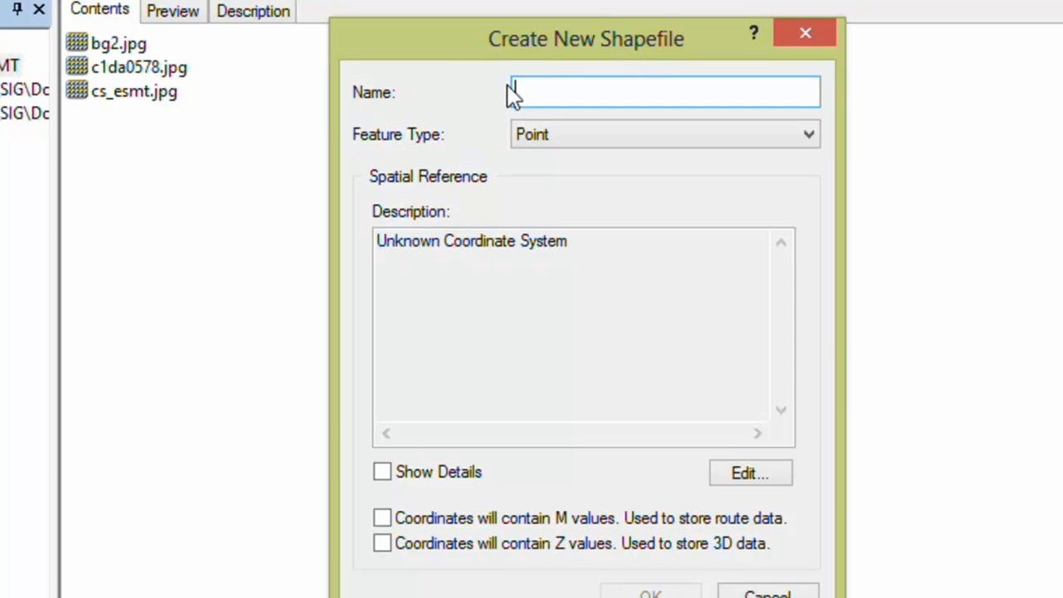
{"action": "type", "text": "pan"}
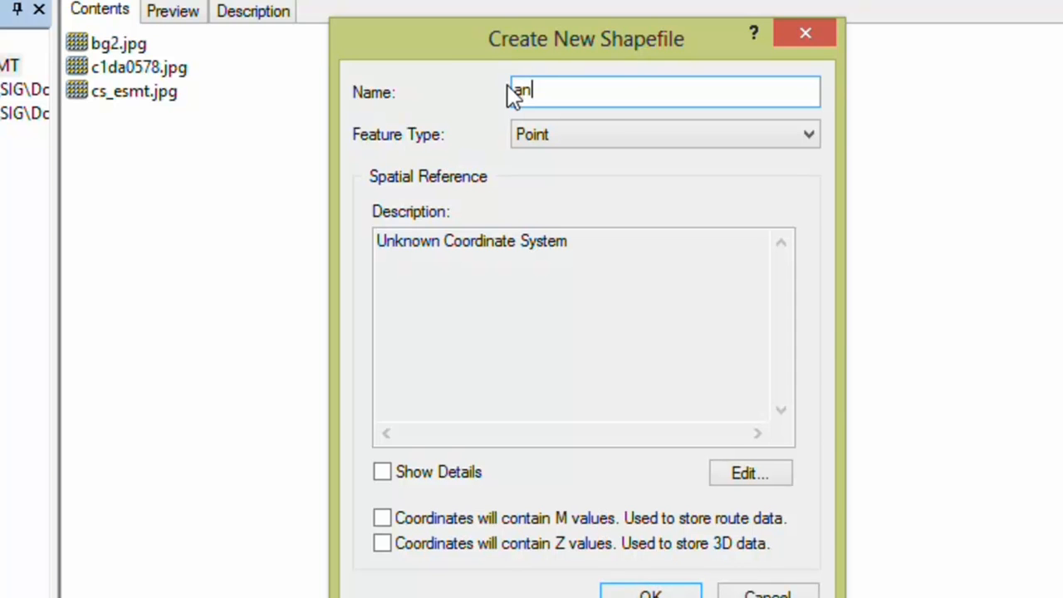
{"action": "type", "text": "tenne_bts"}
Choose Point as the feature type of the antenne_bts shapefile.
{"action": "left_click_drag", "start_coordinate": [680, 94], "coordinate": [487, 75]}
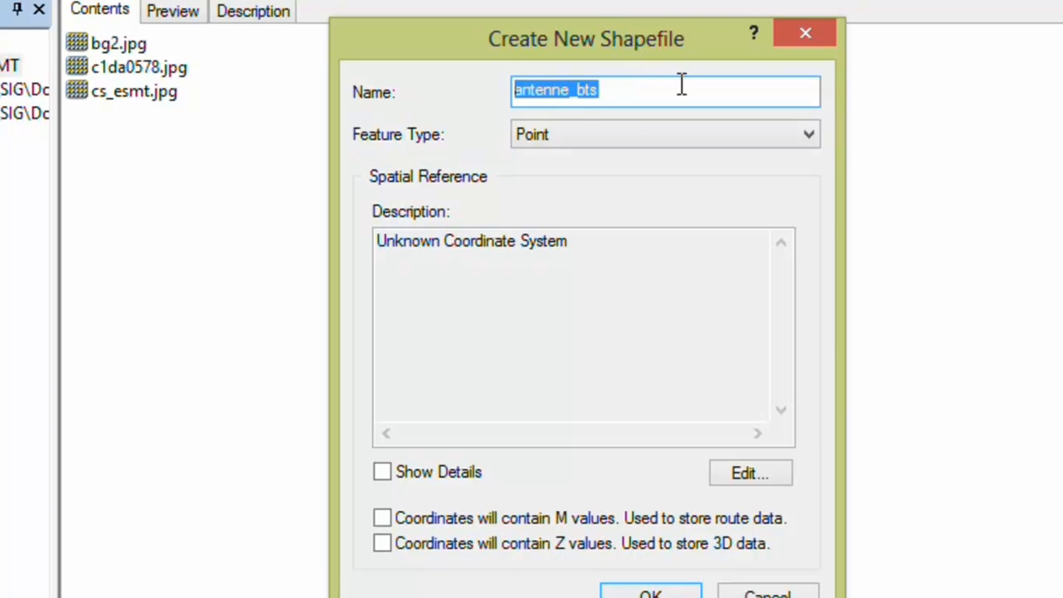
{"action": "left_click_drag", "start_coordinate": [681, 83], "coordinate": [523, 78]}
{"action": "left_click_drag", "start_coordinate": [633, 85], "coordinate": [494, 96]}
{"action": "left_click", "coordinate": [572, 137]}
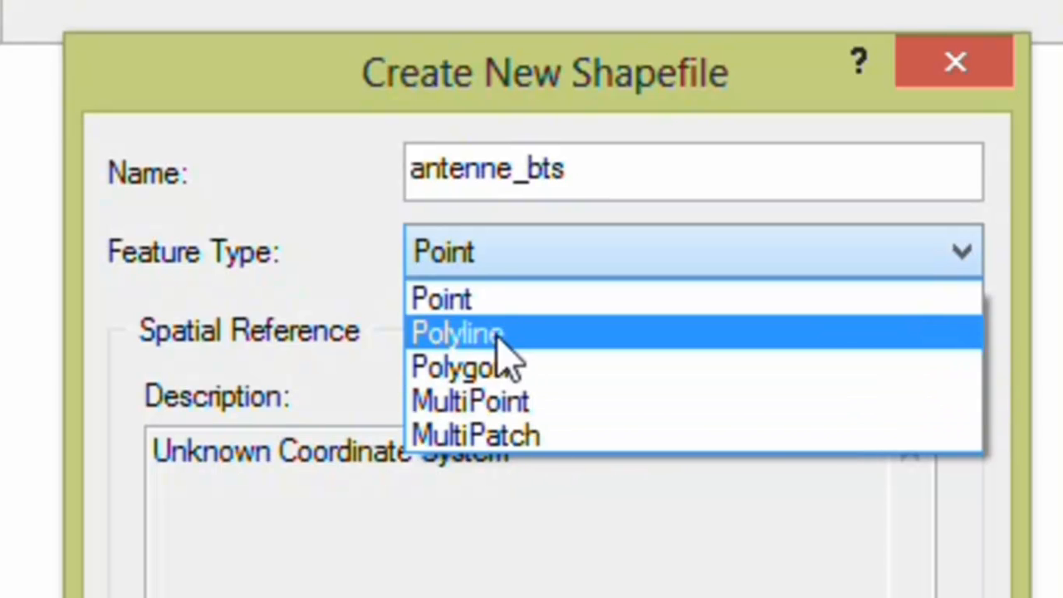
{"action": "left_click", "coordinate": [471, 581]}
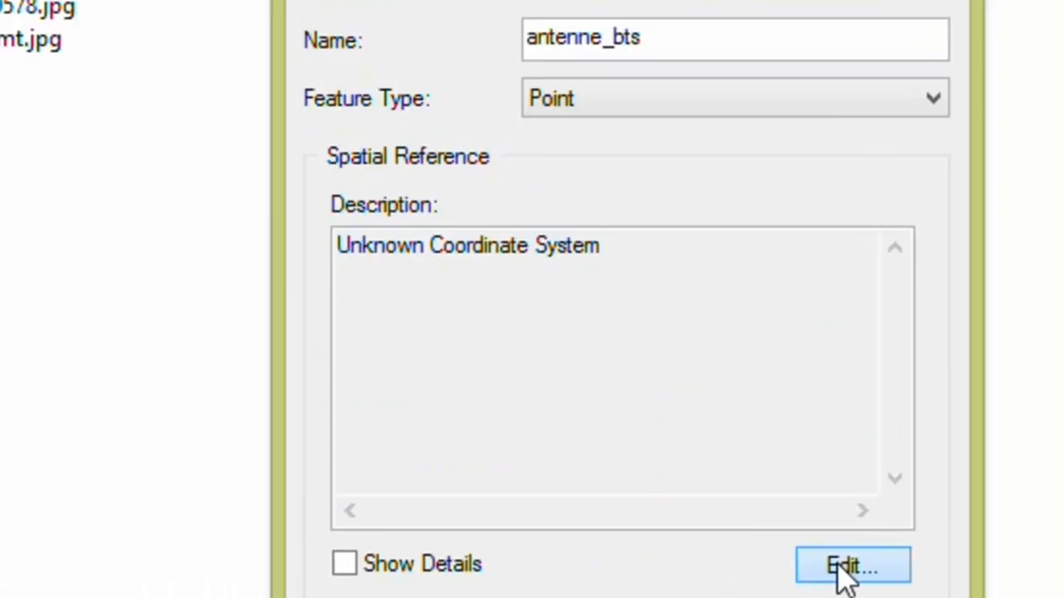
Open the shapefile's spatial reference for editing and look through the options for selecting, importing or creating a coordinate system.
{"action": "left_click", "coordinate": [793, 299]}
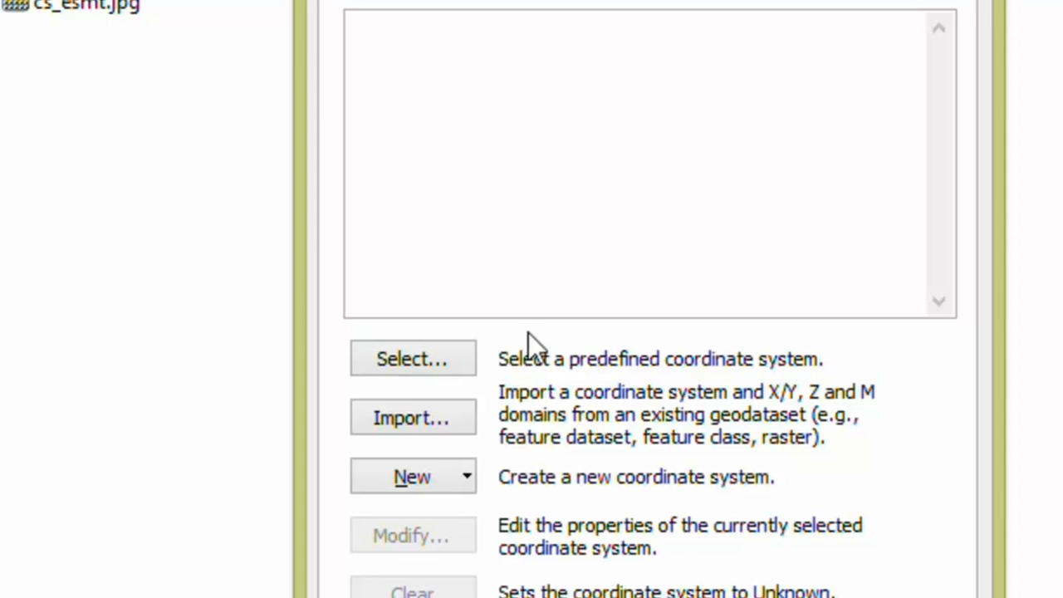
{"action": "left_click", "coordinate": [414, 362]}
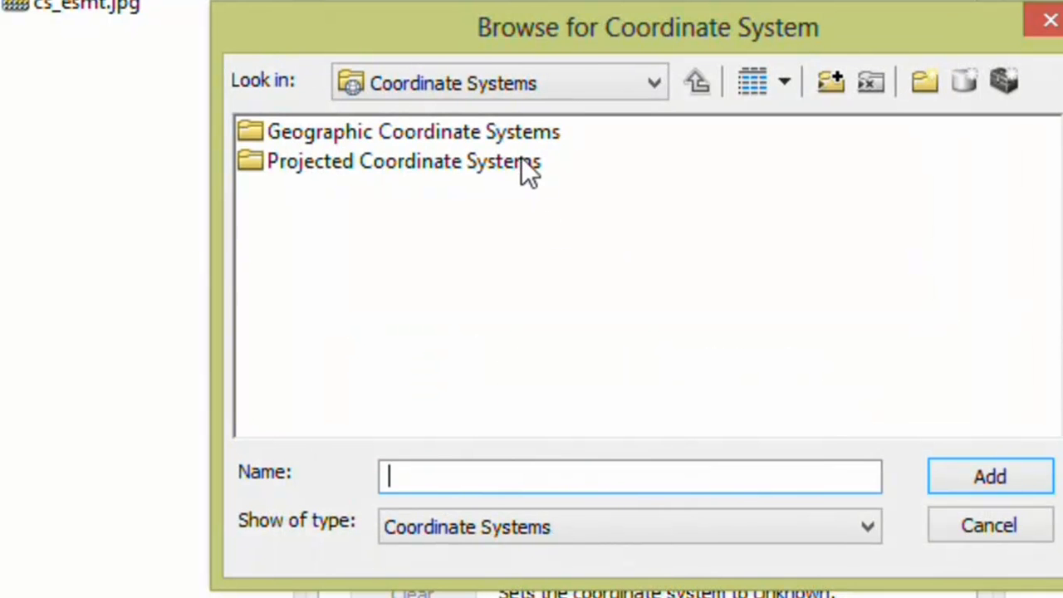
{"action": "left_click", "coordinate": [960, 538]}
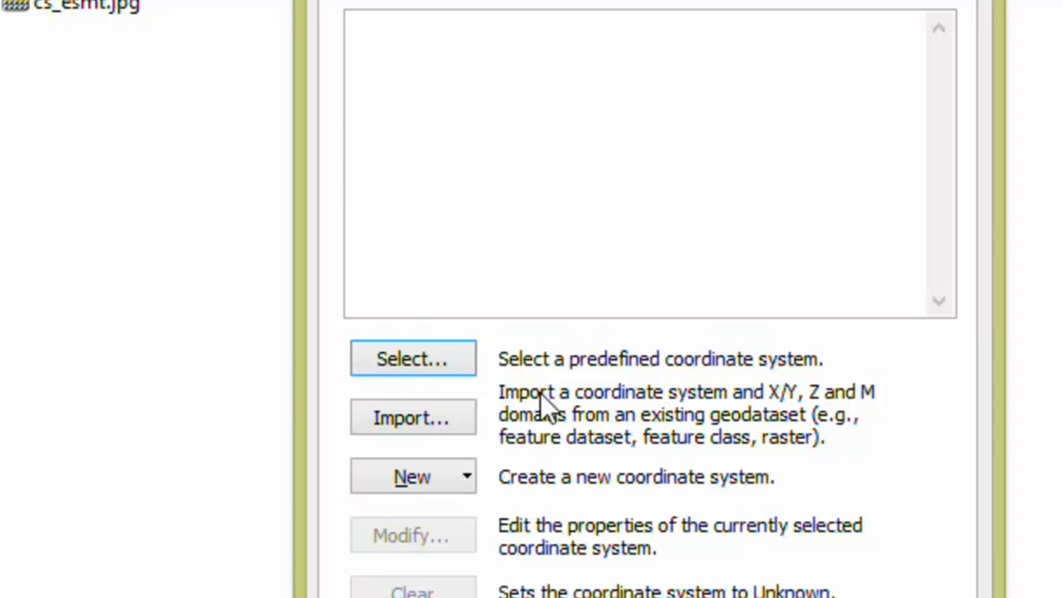
{"action": "left_click", "coordinate": [429, 417]}
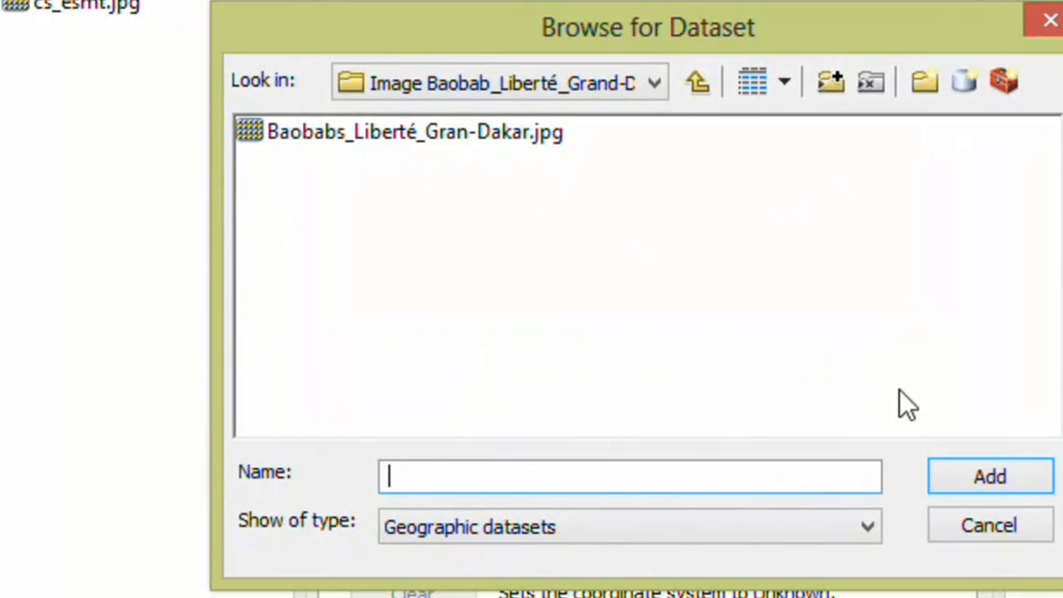
{"action": "left_click", "coordinate": [941, 525]}
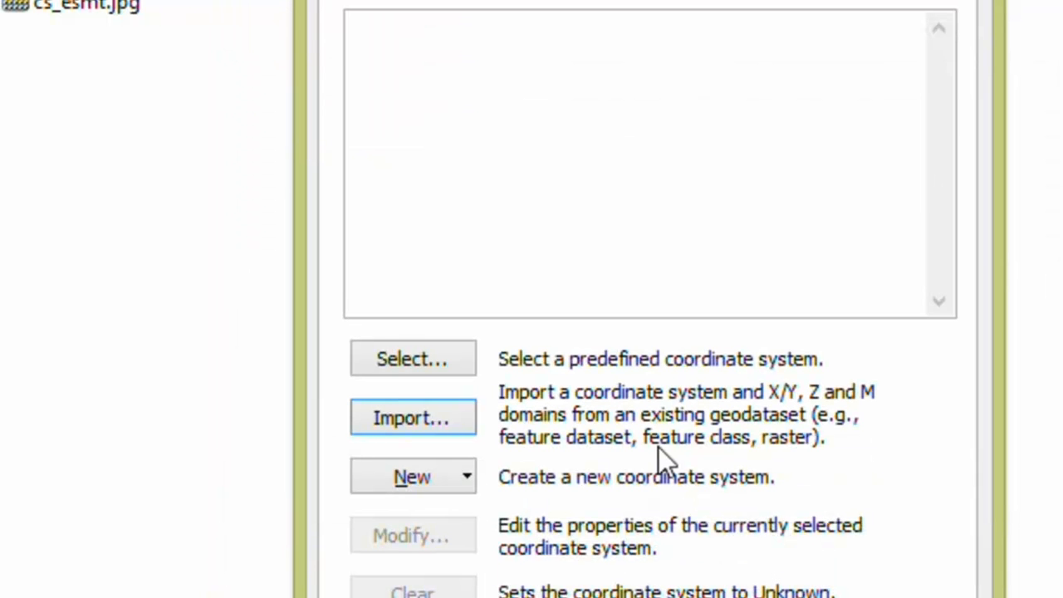
{"action": "left_click", "coordinate": [469, 479]}
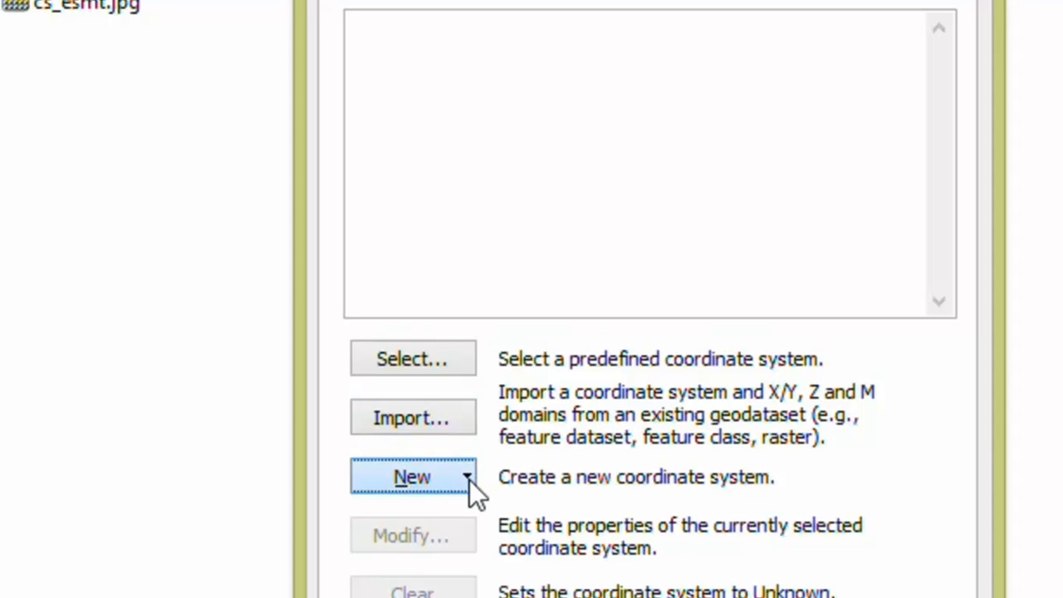
{"action": "left_click", "coordinate": [616, 470]}
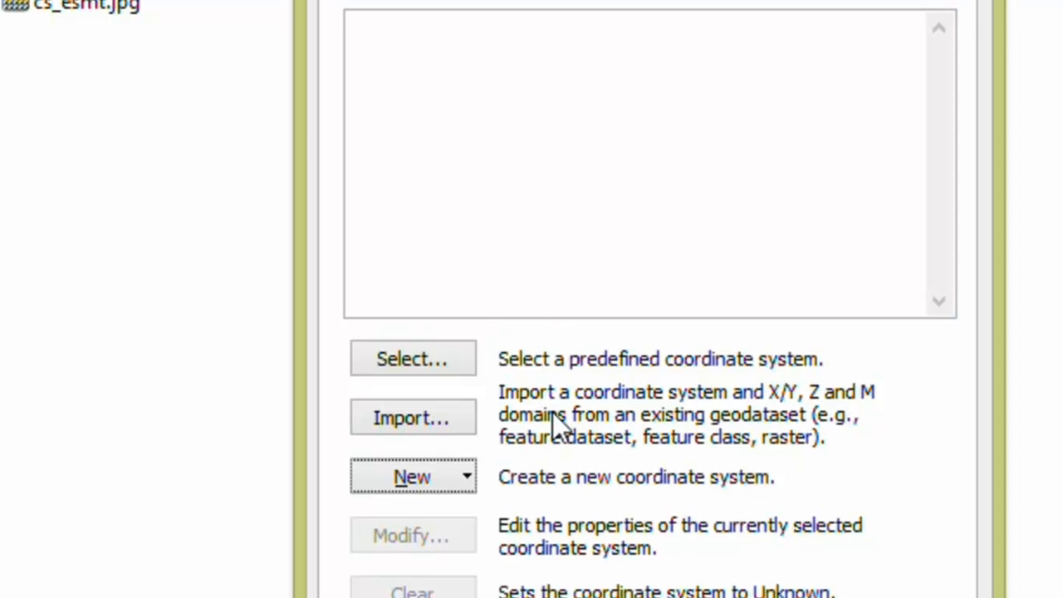
Browse the predefined coordinate systems and open the Projected Coordinate Systems folder.
{"action": "left_click", "coordinate": [435, 351]}
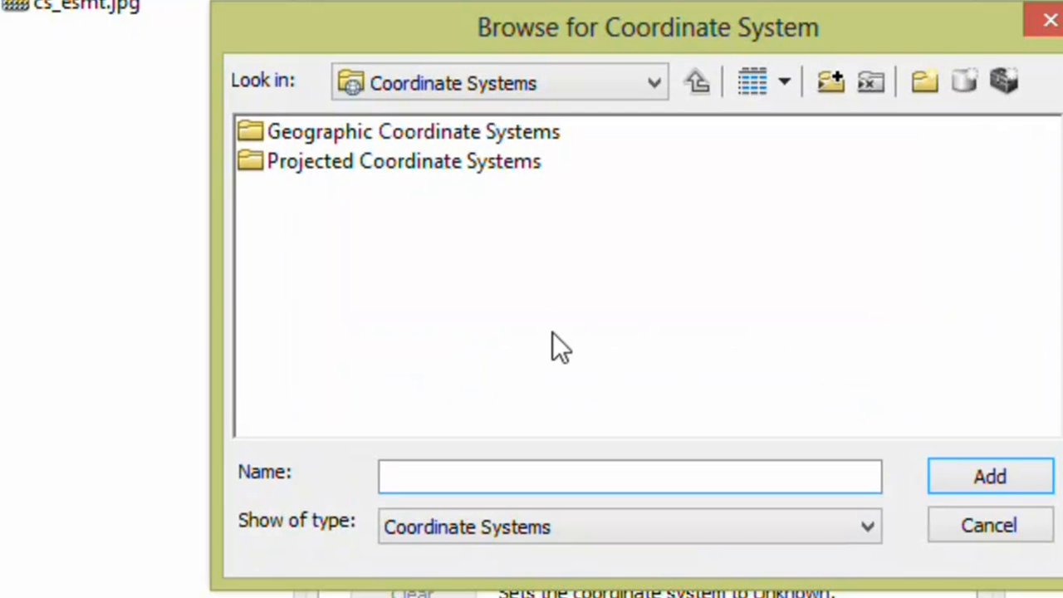
{"action": "left_click", "coordinate": [435, 163]}
{"action": "left_click", "coordinate": [479, 171]}
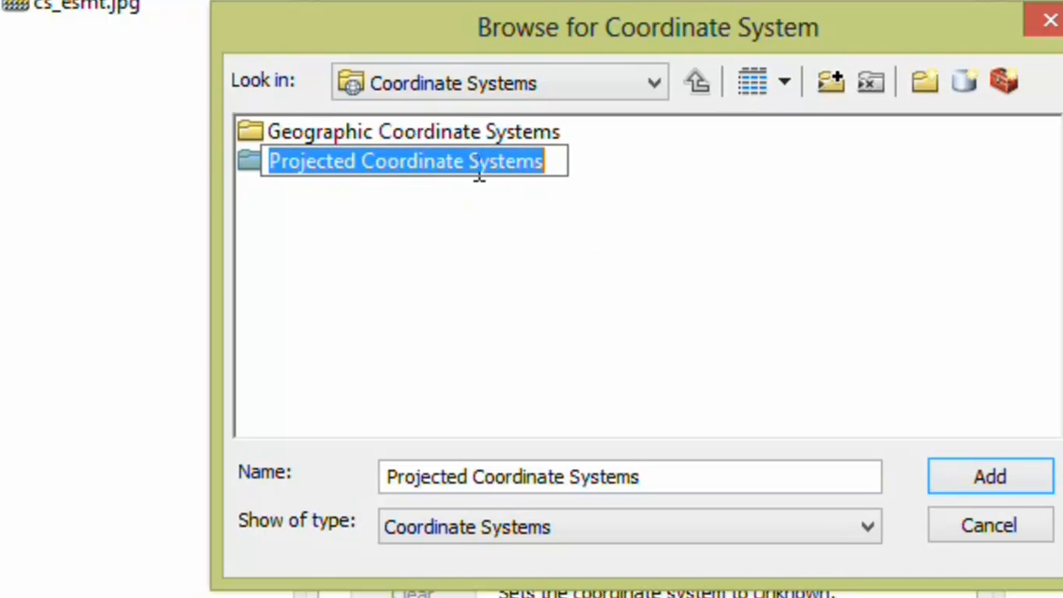
{"action": "left_click", "coordinate": [638, 174]}
{"action": "left_click", "coordinate": [464, 166]}
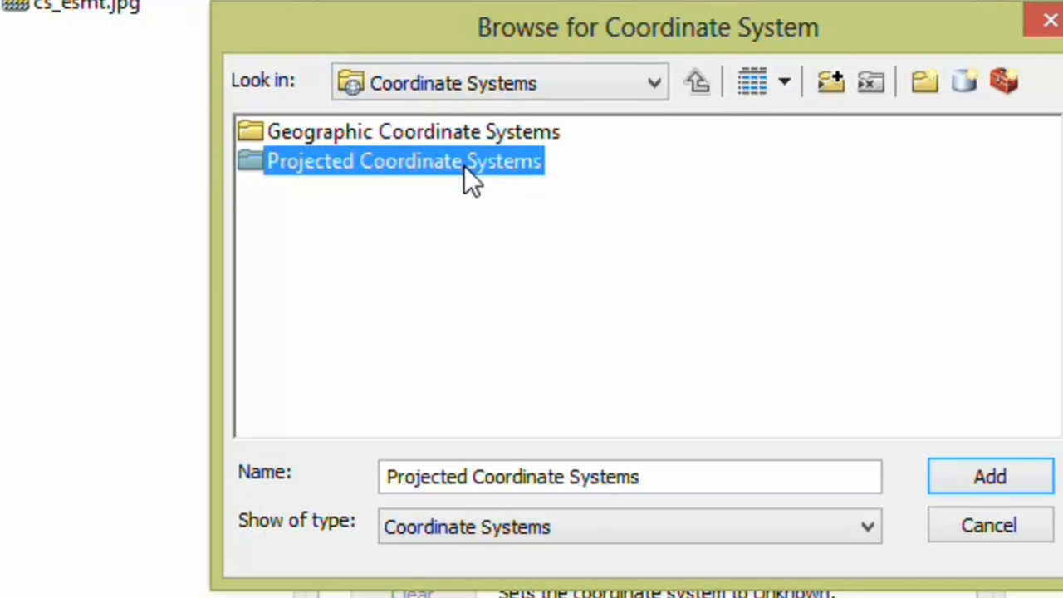
{"action": "left_click", "coordinate": [464, 166]}
{"action": "left_click", "coordinate": [719, 287]}
{"action": "left_click", "coordinate": [528, 174]}
{"action": "left_click", "coordinate": [989, 473]}
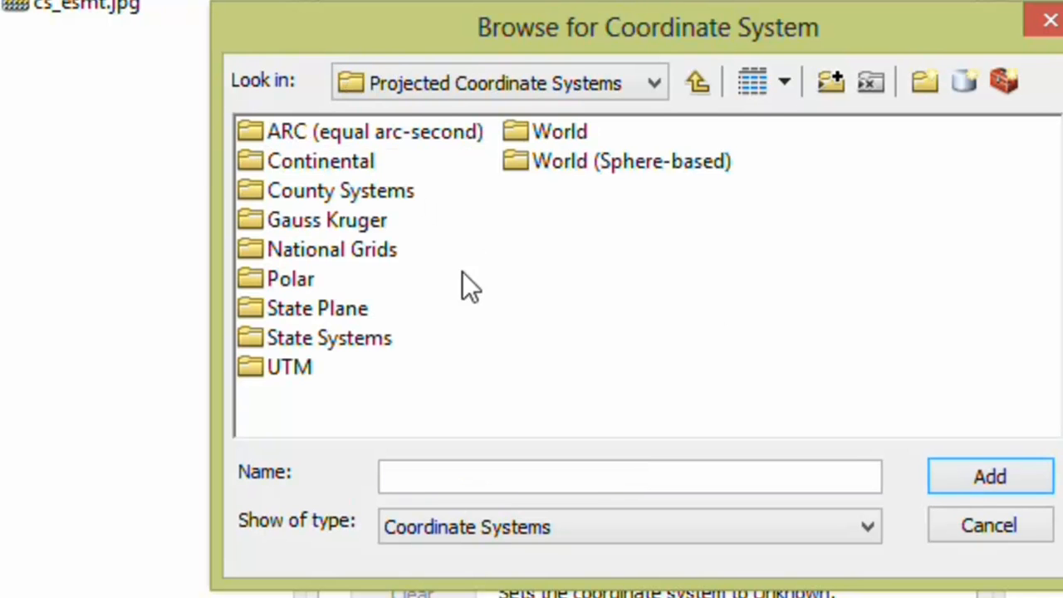
Open the Northern Hemisphere folder of the WGS 1984 systems inside the UTM folder.
{"action": "left_click", "coordinate": [290, 366]}
{"action": "left_click", "coordinate": [980, 486]}
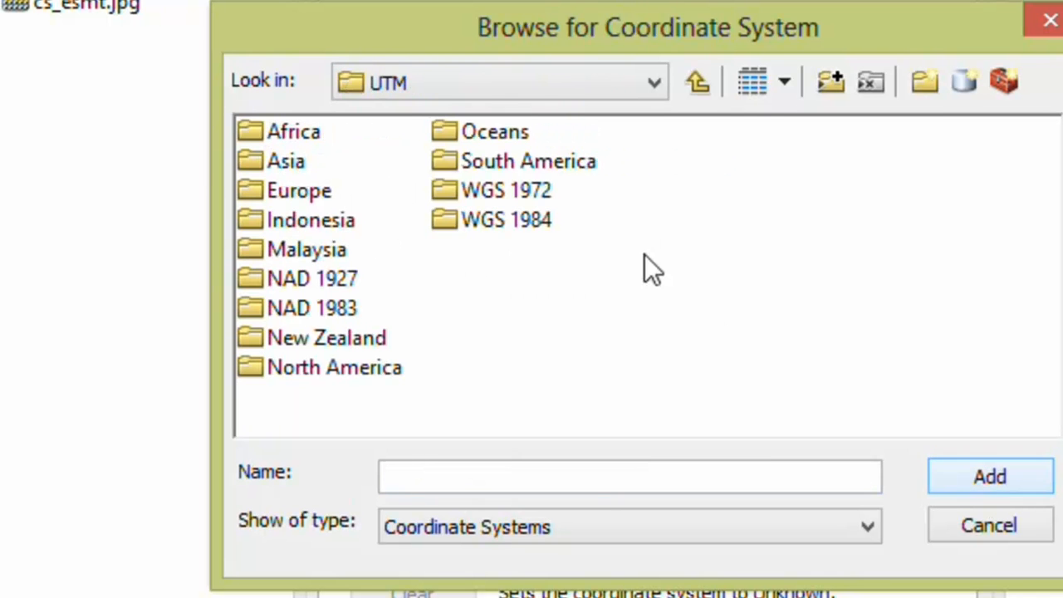
{"action": "left_click", "coordinate": [496, 221]}
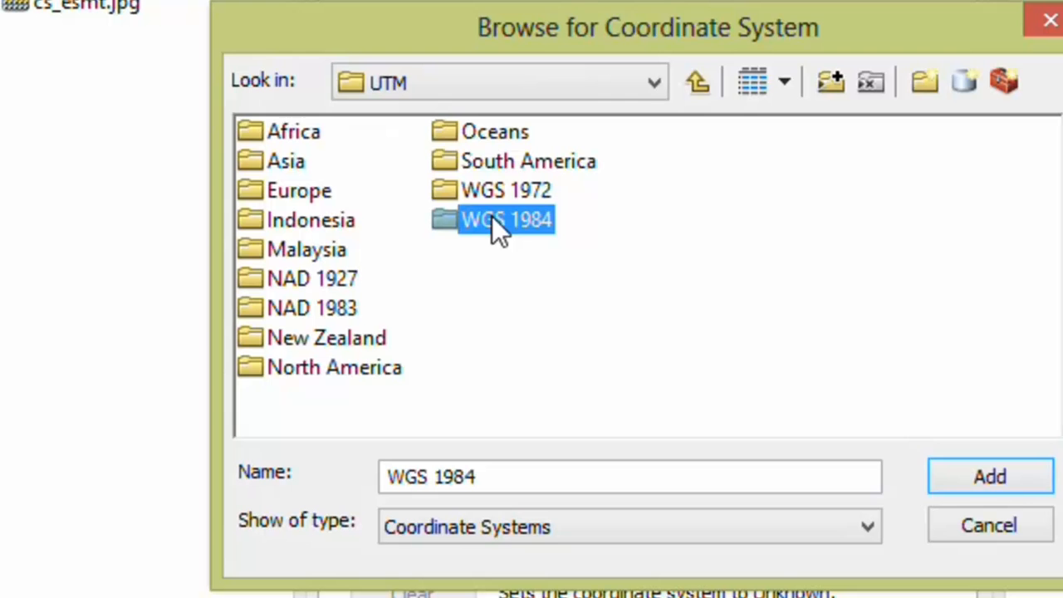
{"action": "left_click", "coordinate": [989, 478]}
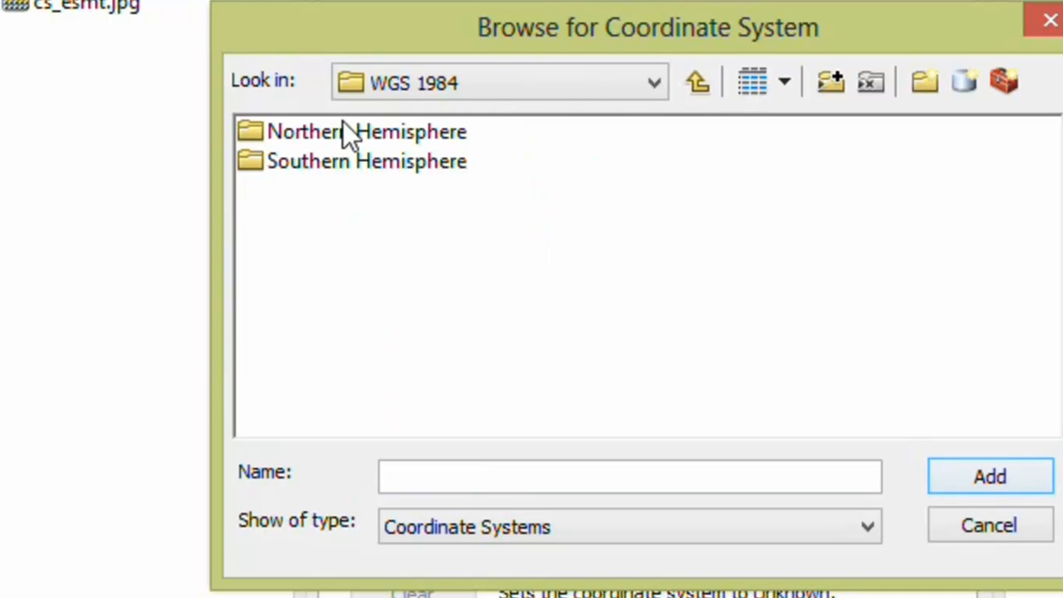
{"action": "left_click", "coordinate": [343, 129]}
{"action": "left_click", "coordinate": [959, 481]}
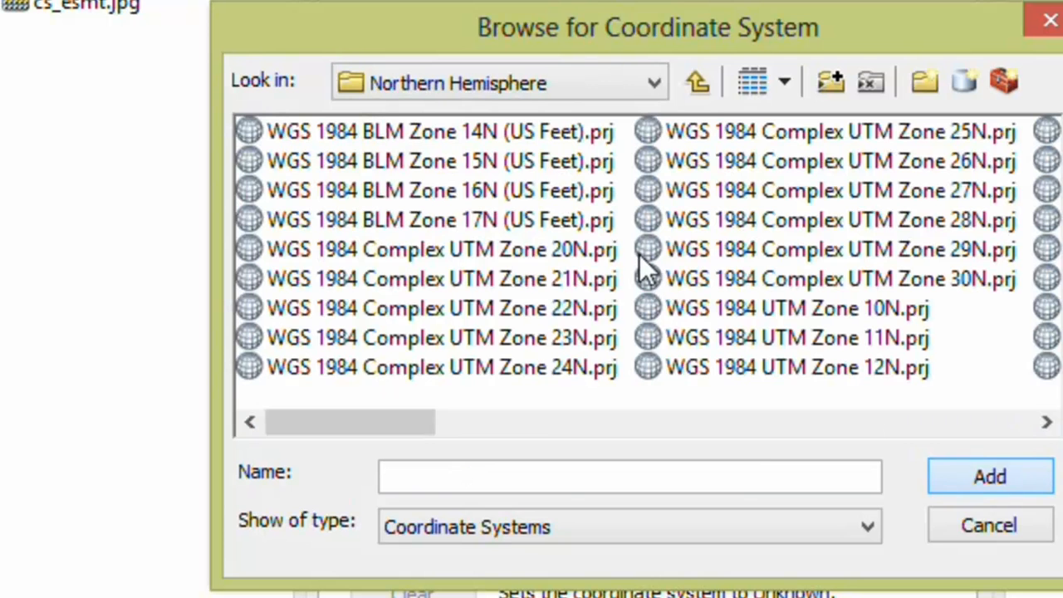
Select WGS 1984 UTM Zone 28N.prj as the shapefile's coordinate system.
{"action": "left_click", "coordinate": [705, 426]}
{"action": "left_click", "coordinate": [704, 426]}
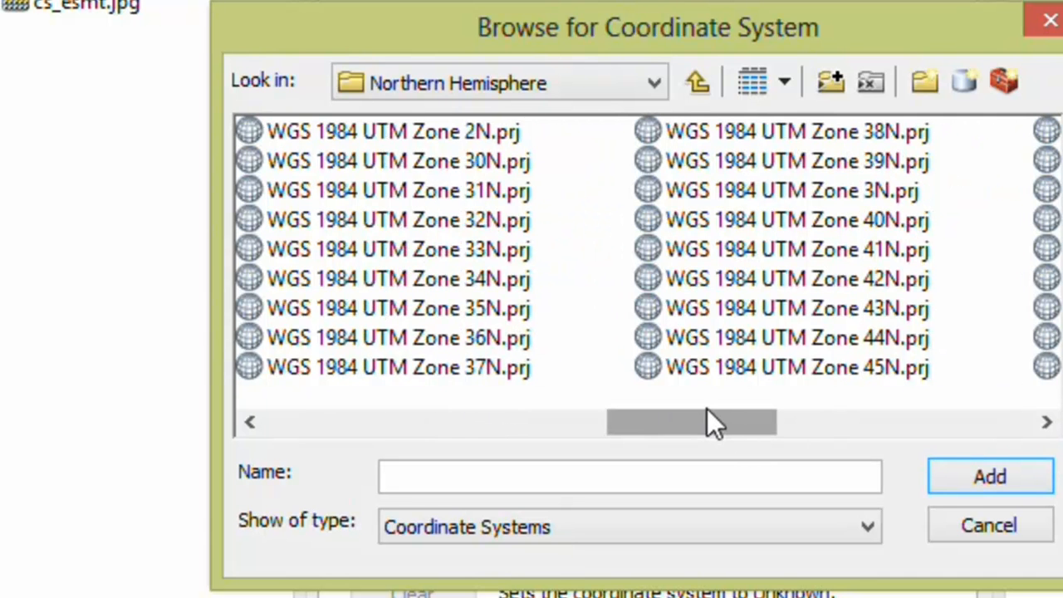
{"action": "left_click_drag", "start_coordinate": [724, 418], "coordinate": [626, 424]}
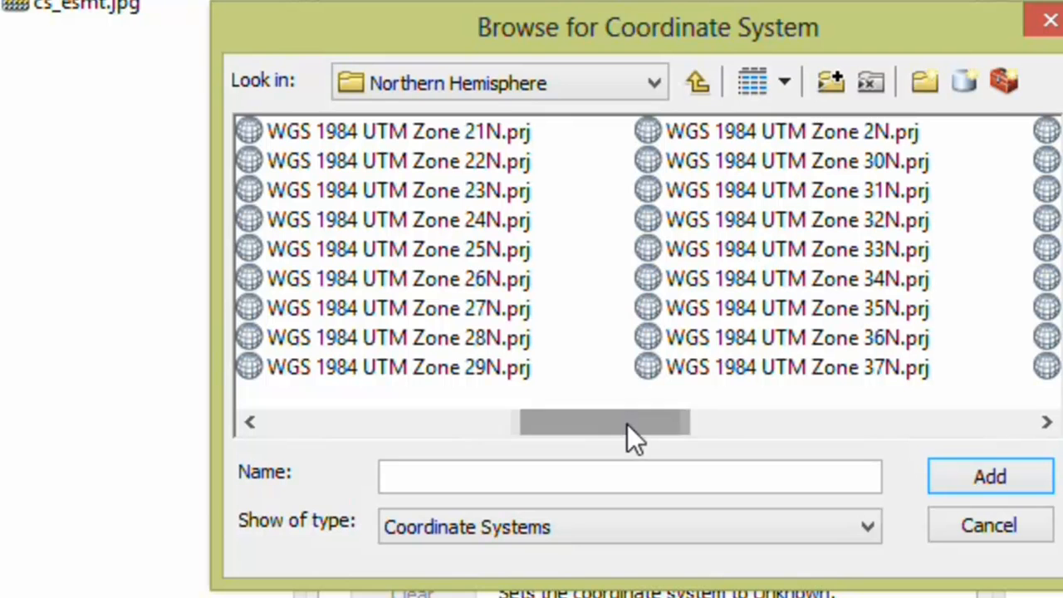
{"action": "left_click", "coordinate": [425, 341]}
{"action": "left_click", "coordinate": [954, 478]}
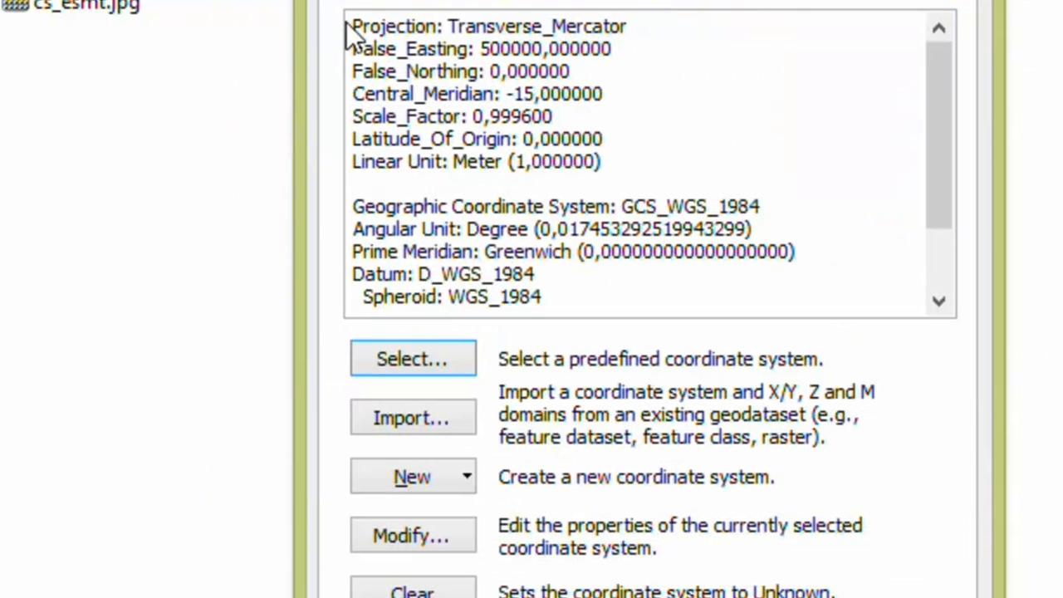
Review the projection parameters, apply the coordinate system to the spatial reference and create the antenne_bts point shapefile.
{"action": "left_click_drag", "start_coordinate": [349, 27], "coordinate": [794, 293]}
{"action": "left_click", "coordinate": [795, 294]}
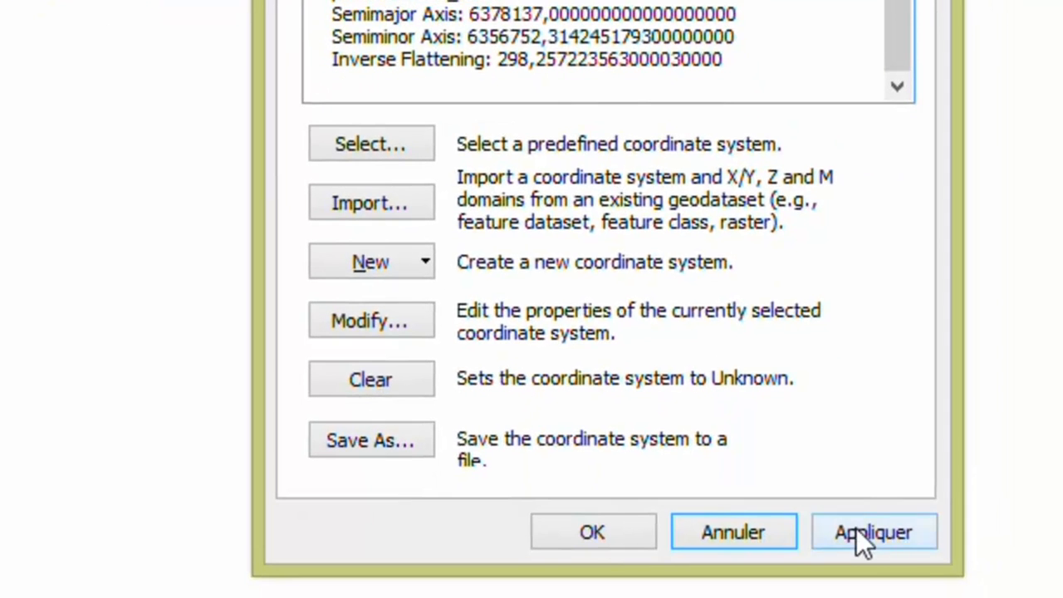
{"action": "left_click", "coordinate": [855, 532]}
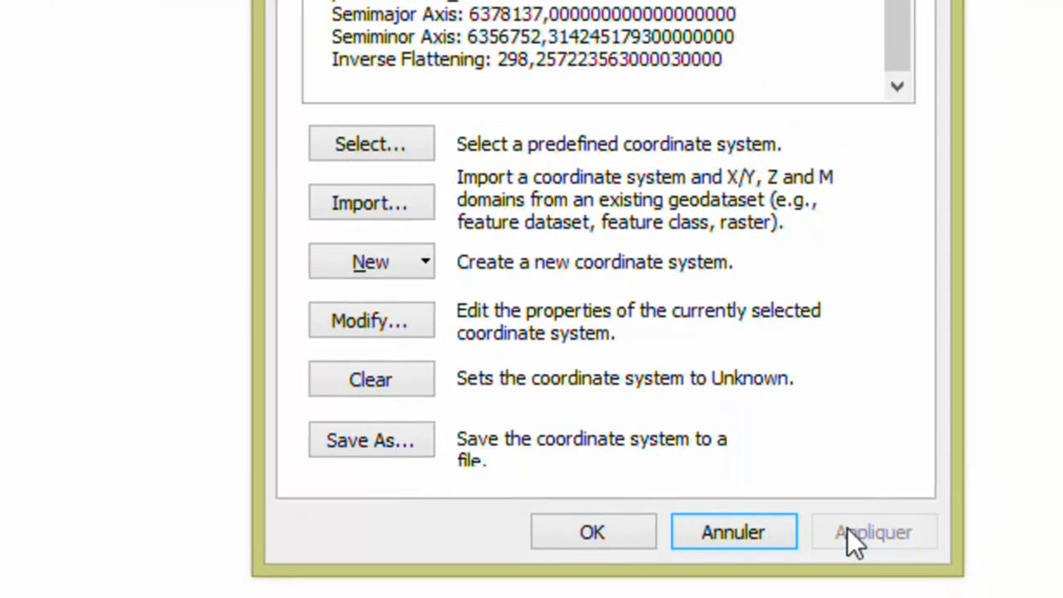
{"action": "left_click", "coordinate": [598, 531]}
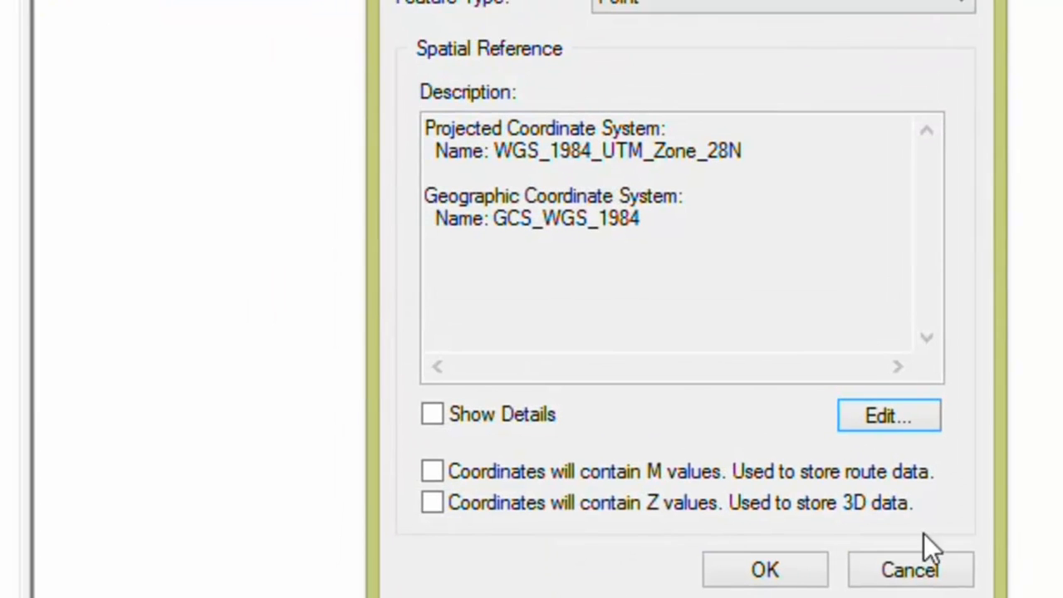
{"action": "left_click", "coordinate": [764, 569]}
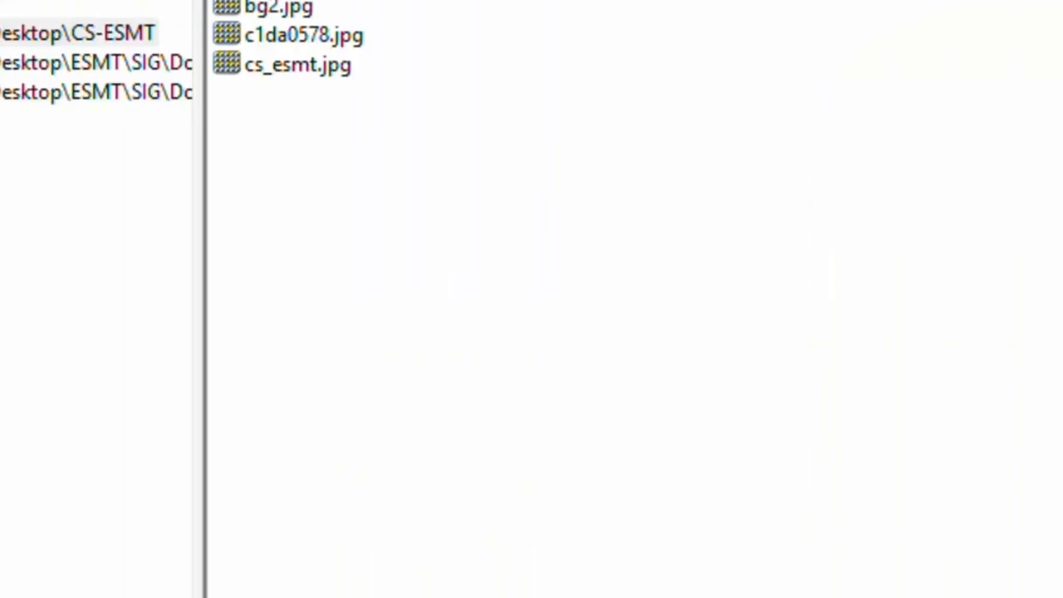